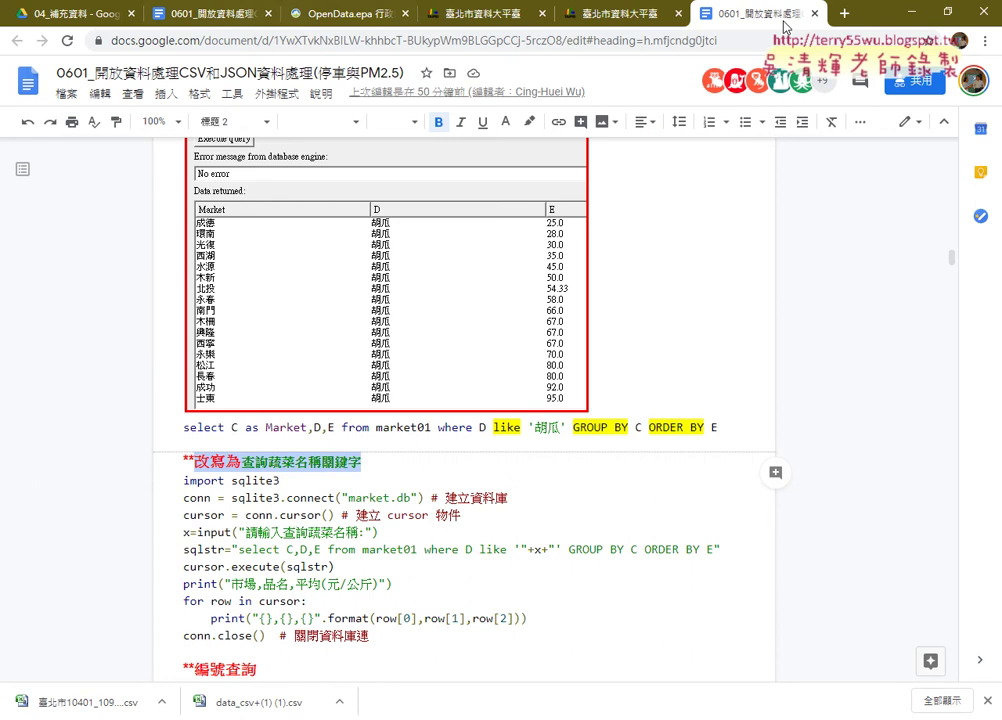
Step: Go to the PM2.5 CSV/JSON/XML download section in the 0601 notes and preview its OpenData.epa link
{"action": "left_click", "coordinate": [200, 13]}
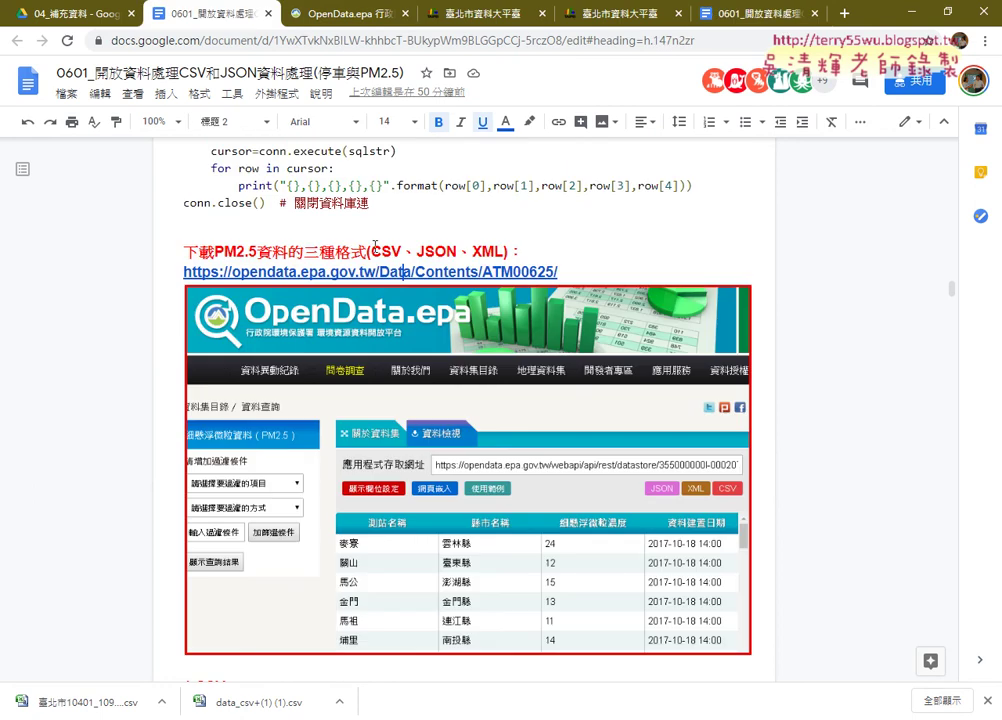
{"action": "left_click_drag", "start_coordinate": [370, 251], "coordinate": [506, 253]}
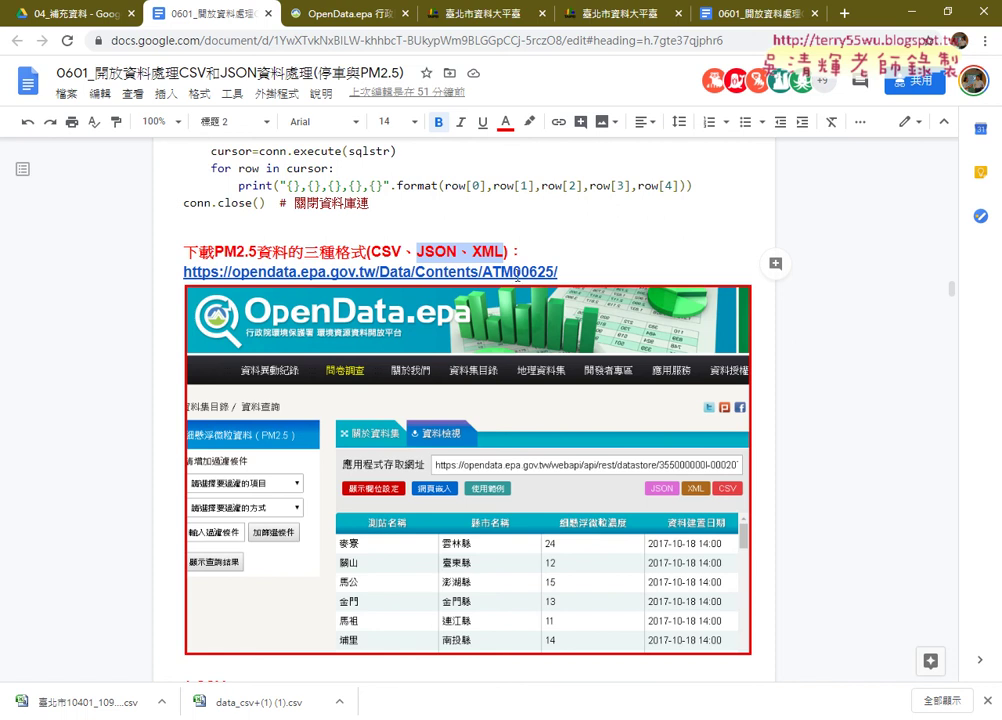
{"action": "left_click", "coordinate": [515, 272]}
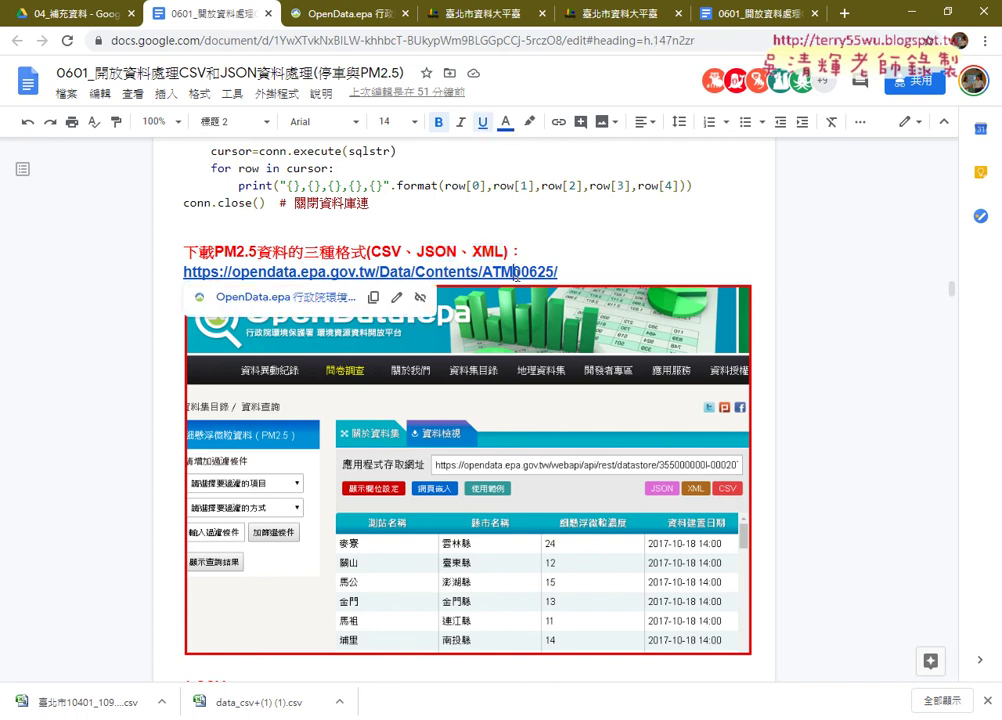
Step: Open the OpenData.epa PM2.5 dataset page, start its CSV export, and return to the dataset tab
{"action": "left_click", "coordinate": [330, 297]}
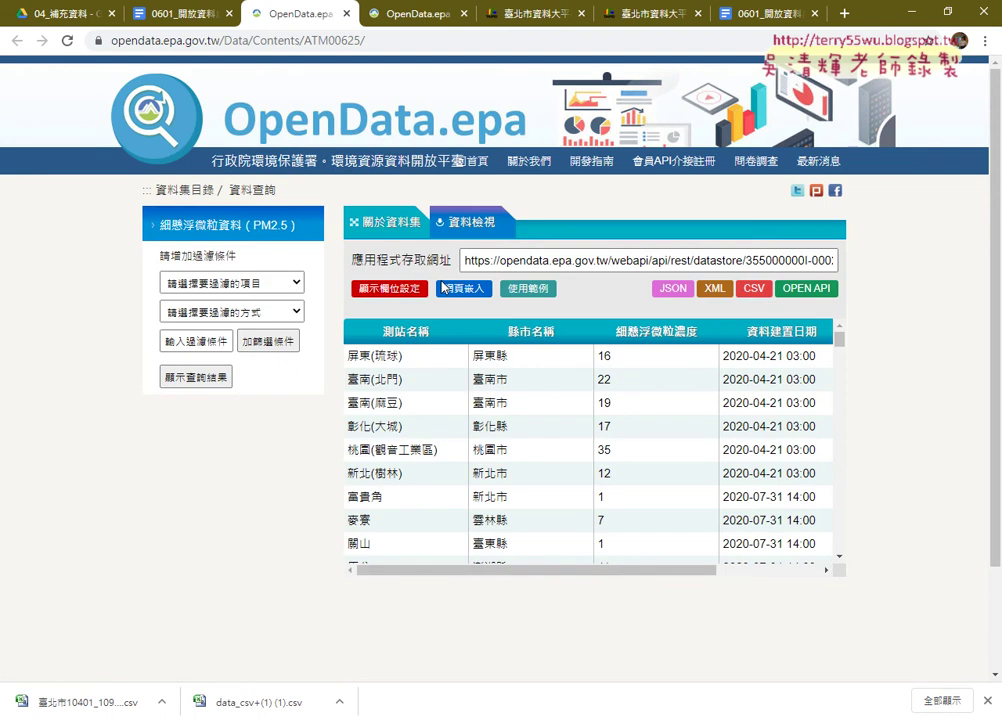
{"action": "left_click", "coordinate": [760, 293]}
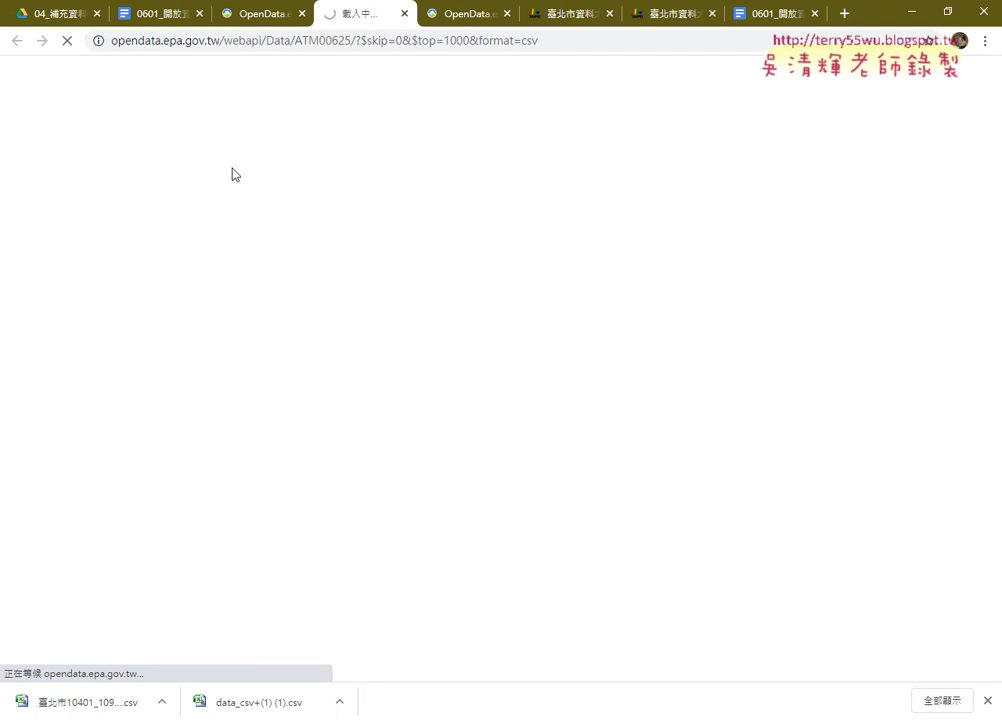
{"action": "left_click", "coordinate": [243, 17]}
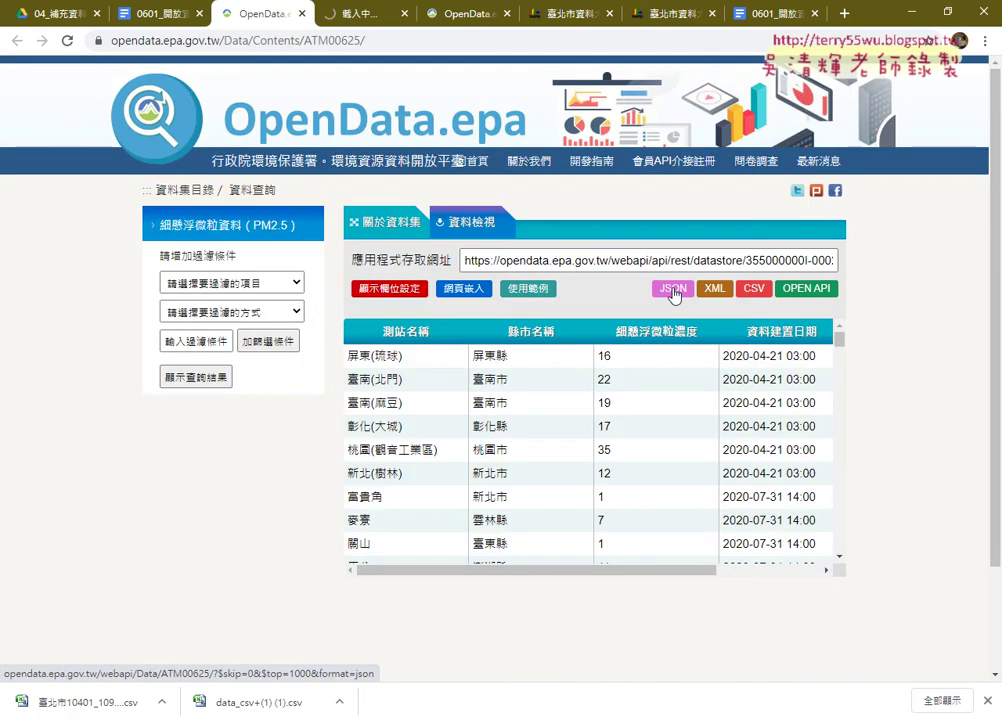
Step: Show the PM2.5 data as raw JSON, select all of its text, then deselect it
{"action": "left_click", "coordinate": [673, 291]}
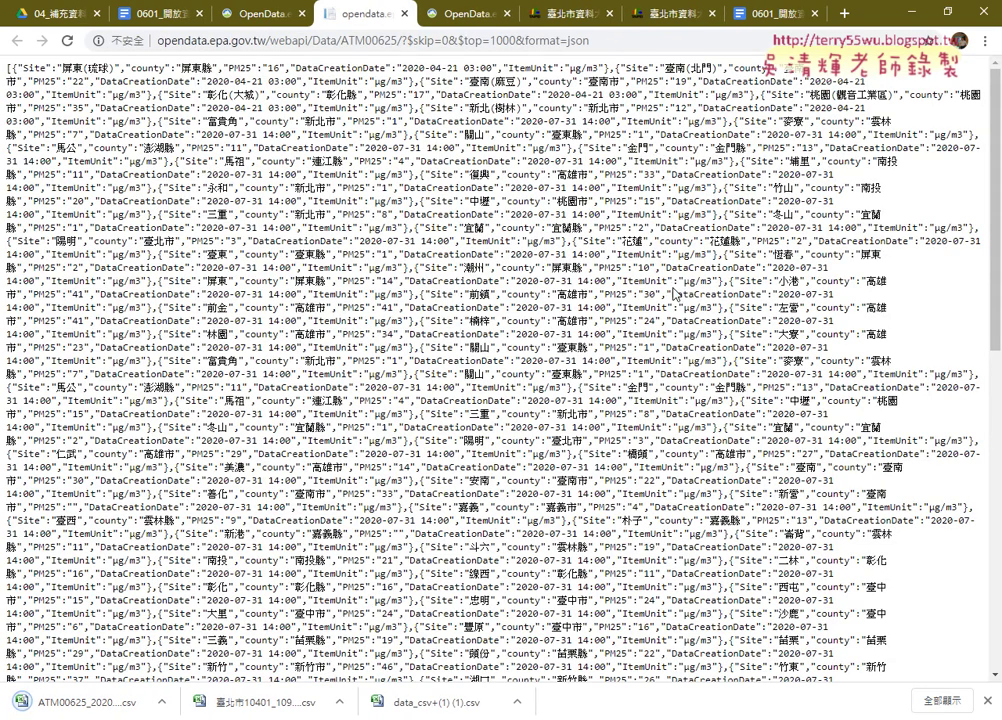
{"action": "left_click", "coordinate": [219, 22]}
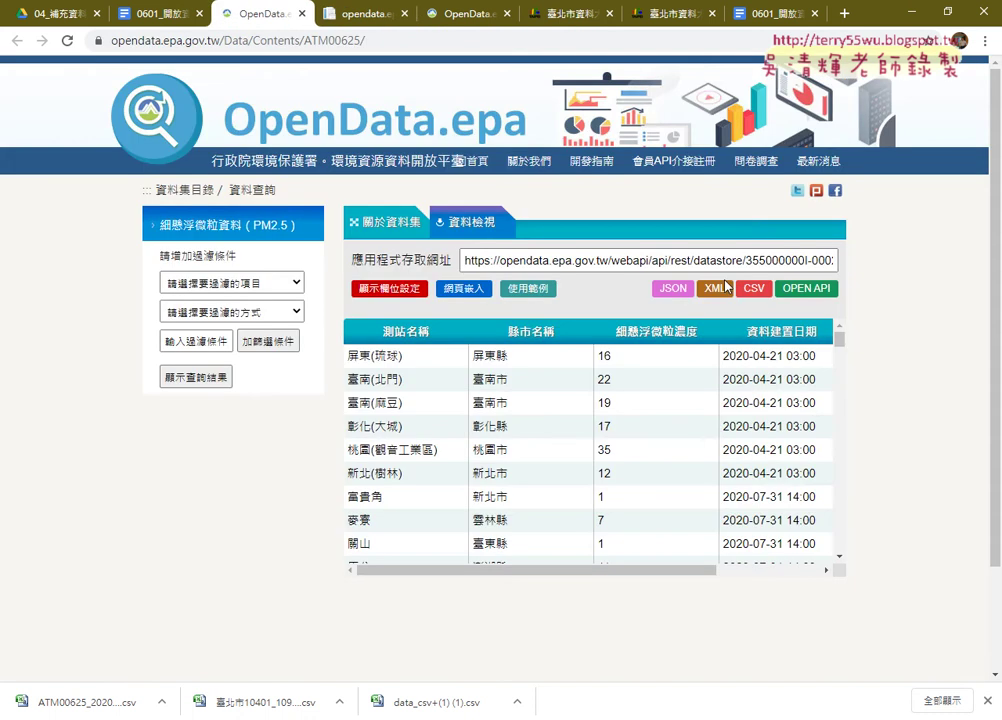
{"action": "left_click", "coordinate": [364, 15]}
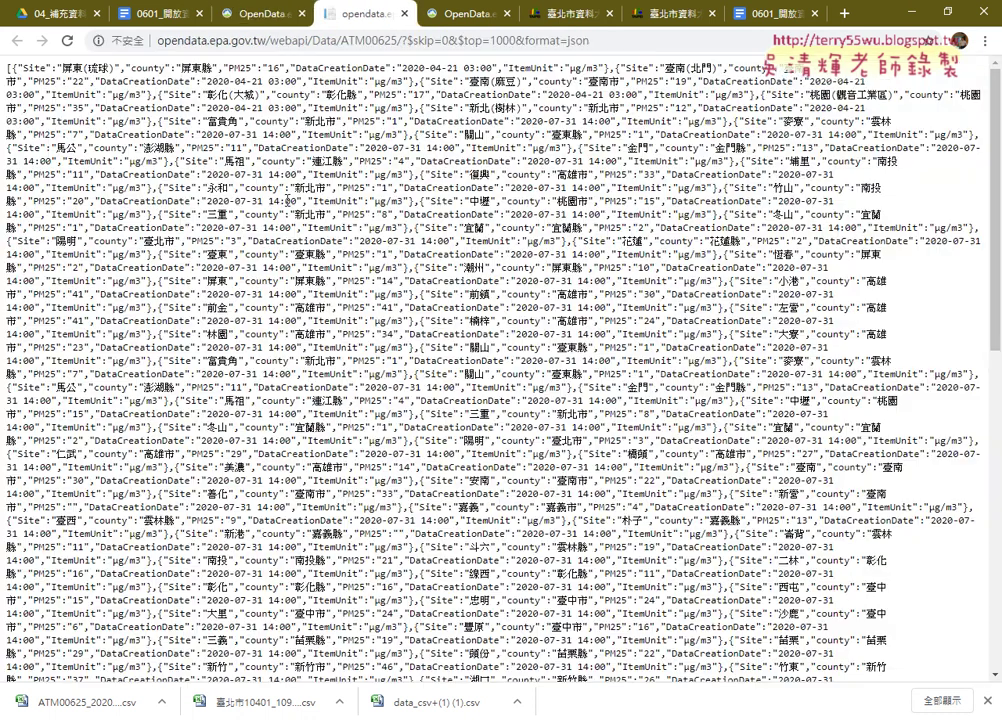
{"action": "left_click_drag", "start_coordinate": [9, 64], "coordinate": [410, 668]}
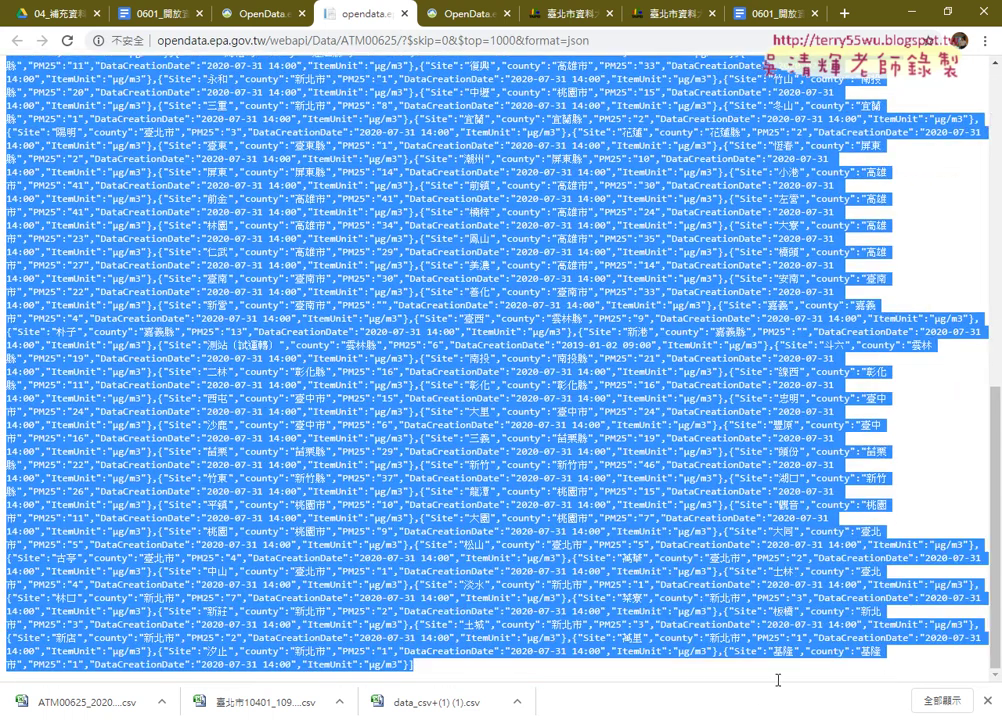
{"action": "scroll", "coordinate": [614, 523], "scroll_direction": "up", "scroll_amount": 7}
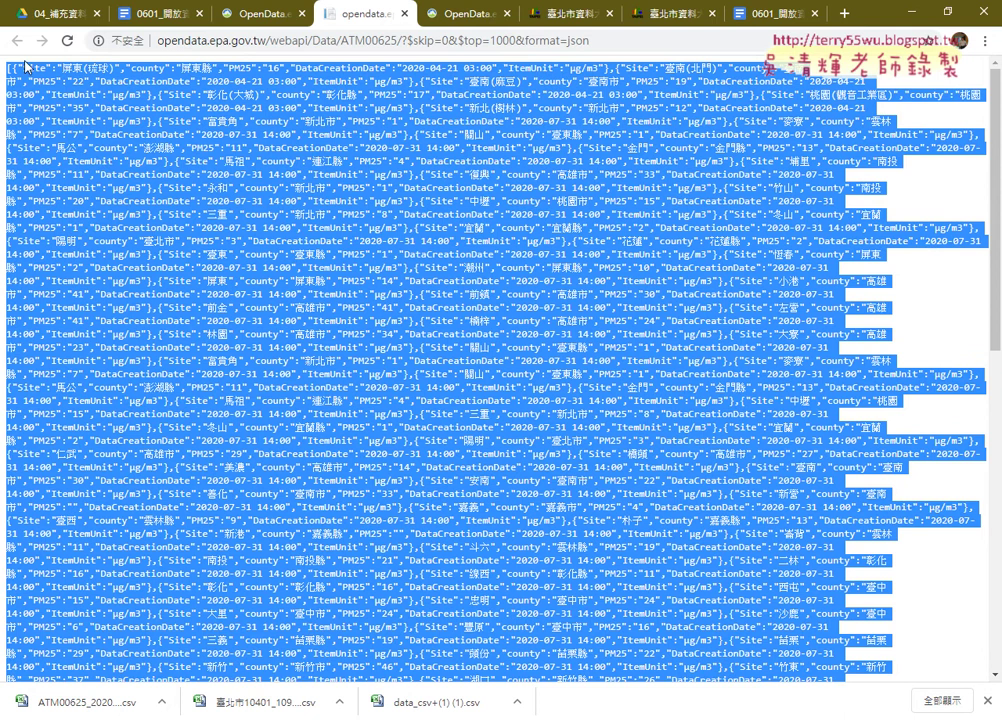
{"action": "left_click", "coordinate": [18, 62]}
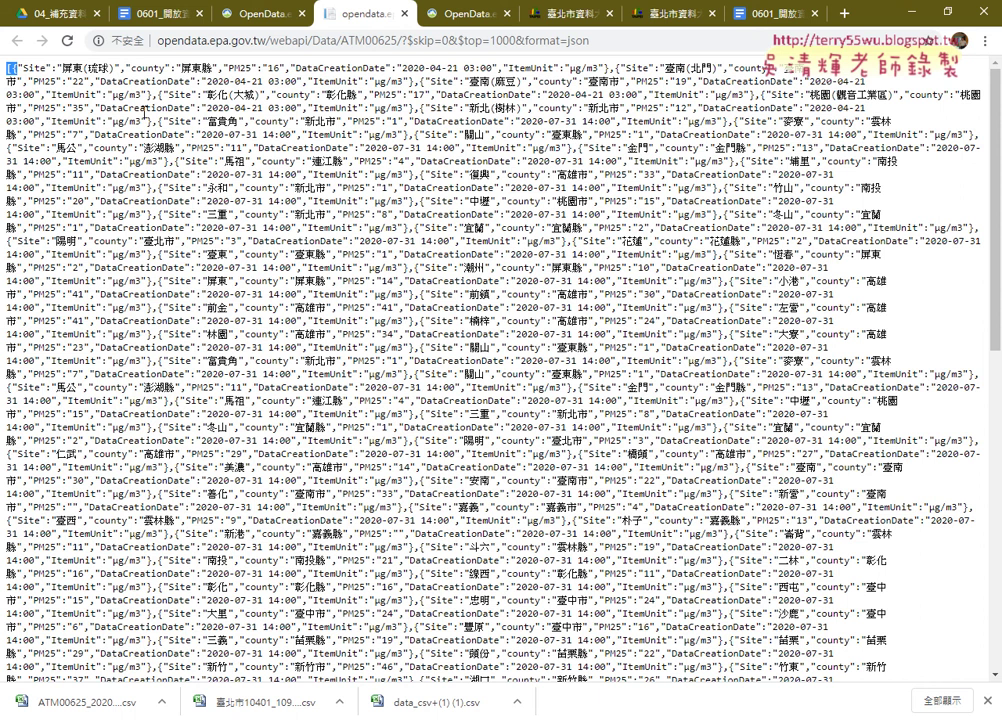
Step: Highlight the first JSON record, from {"Site":"屏東(琉球)" to "ItemUnit":"μg/m3"}
{"action": "left_click", "coordinate": [10, 67]}
{"action": "double_click", "coordinate": [10, 67]}
{"action": "left_click", "coordinate": [10, 67]}
{"action": "left_click_drag", "start_coordinate": [10, 67], "coordinate": [122, 67]}
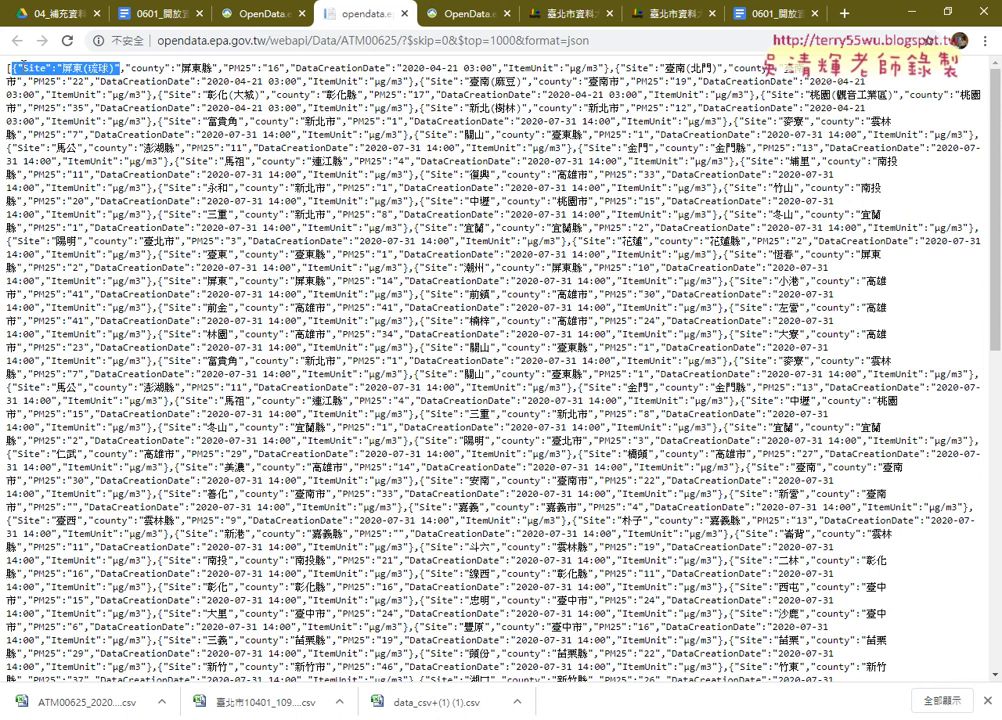
{"action": "mouse_move", "coordinate": [13, 67]}
{"action": "left_mouse_down"}
{"action": "mouse_move", "coordinate": [121, 68]}
{"action": "mouse_move", "coordinate": [112, 68]}
{"action": "left_mouse_up"}
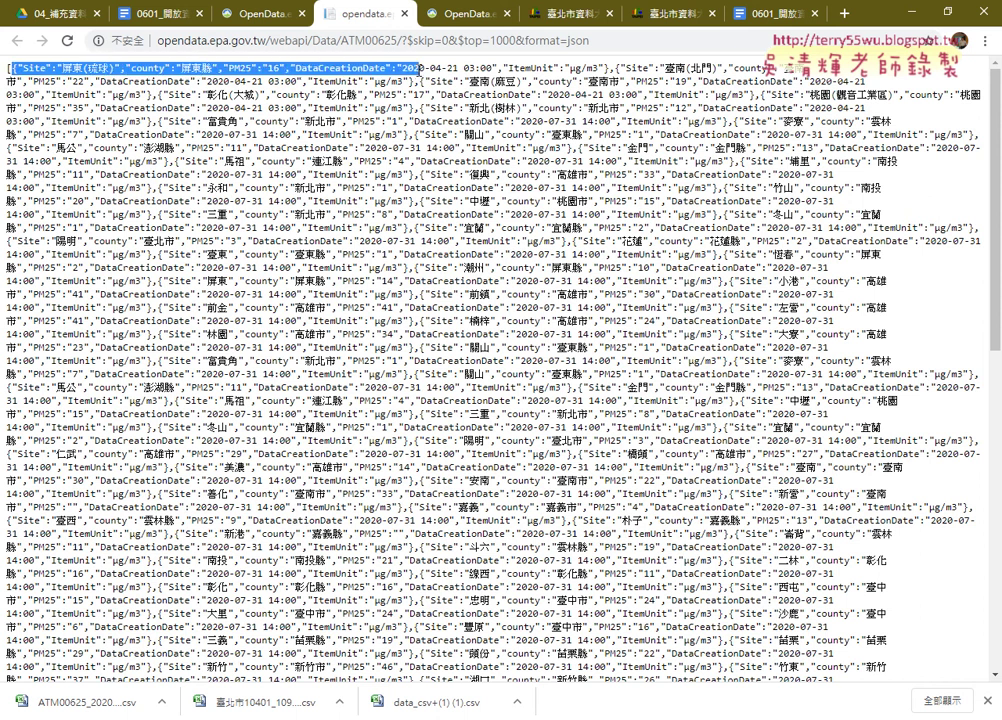
{"action": "left_click_drag", "start_coordinate": [128, 68], "coordinate": [616, 68]}
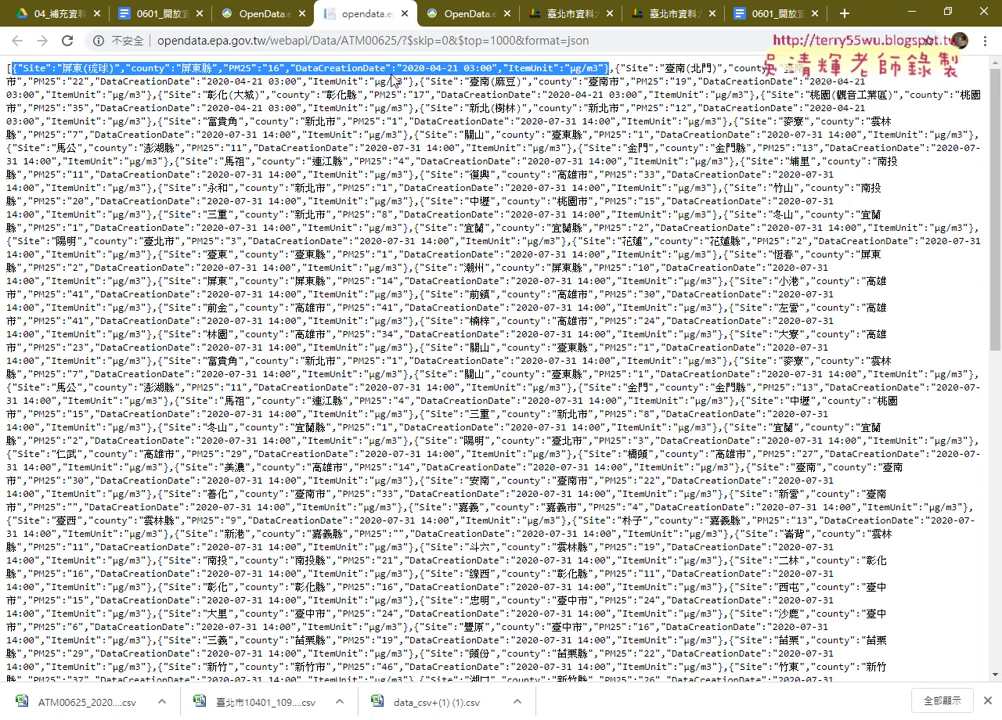
Step: View the PM2.5 data as XML, expand the ATM00625 root and first Data record, and select its fields
{"action": "left_click", "coordinate": [255, 14]}
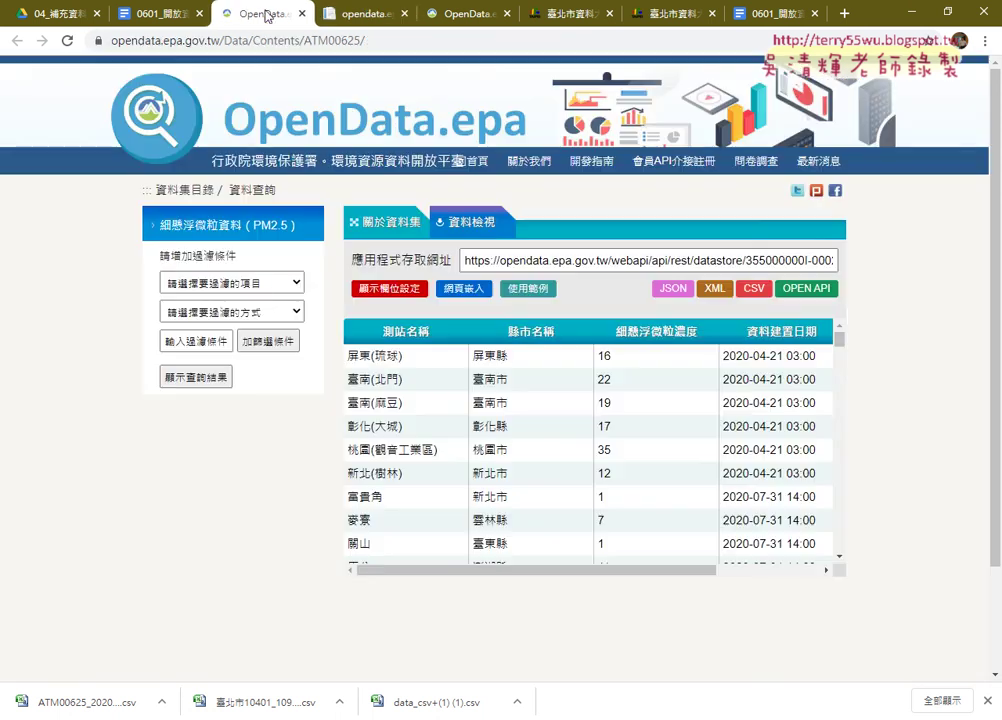
{"action": "left_click", "coordinate": [716, 292]}
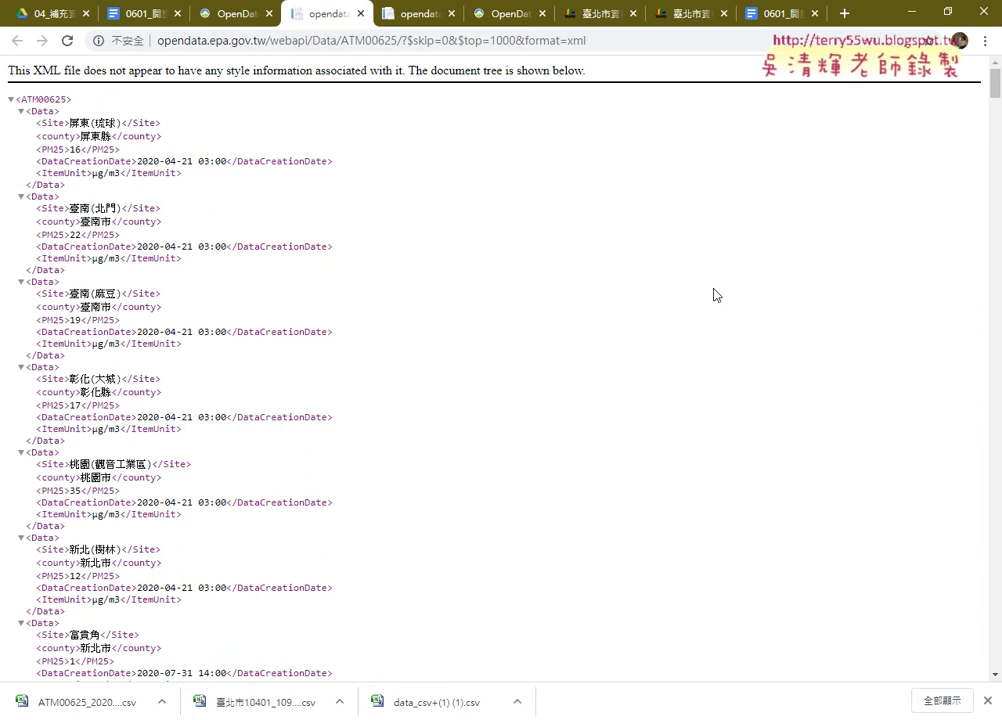
{"action": "left_click", "coordinate": [10, 101]}
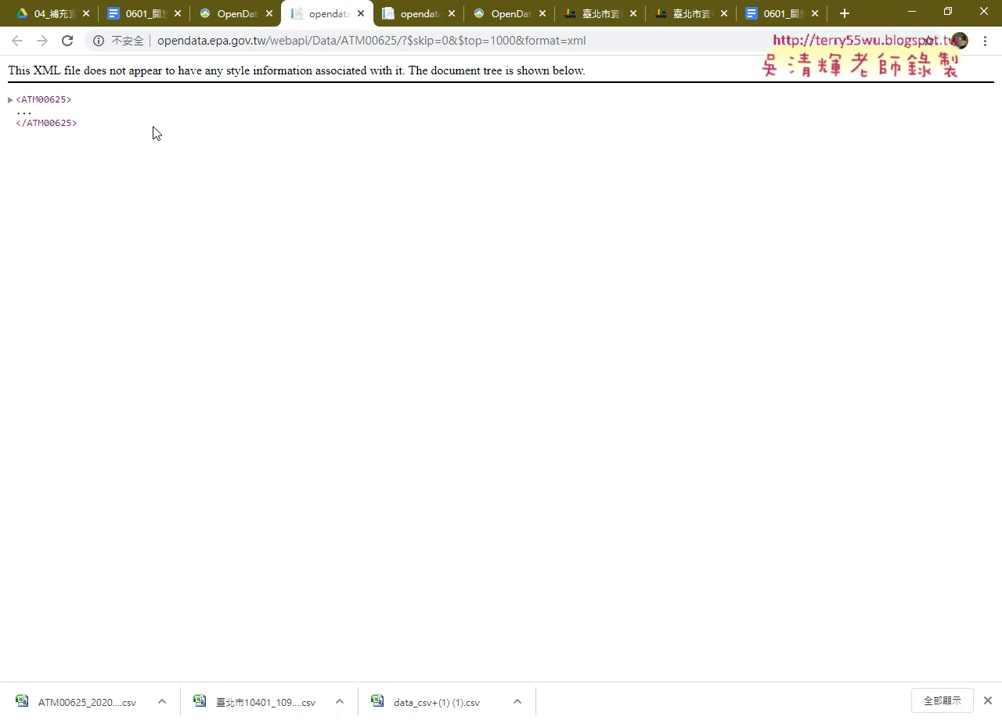
{"action": "left_click", "coordinate": [10, 100]}
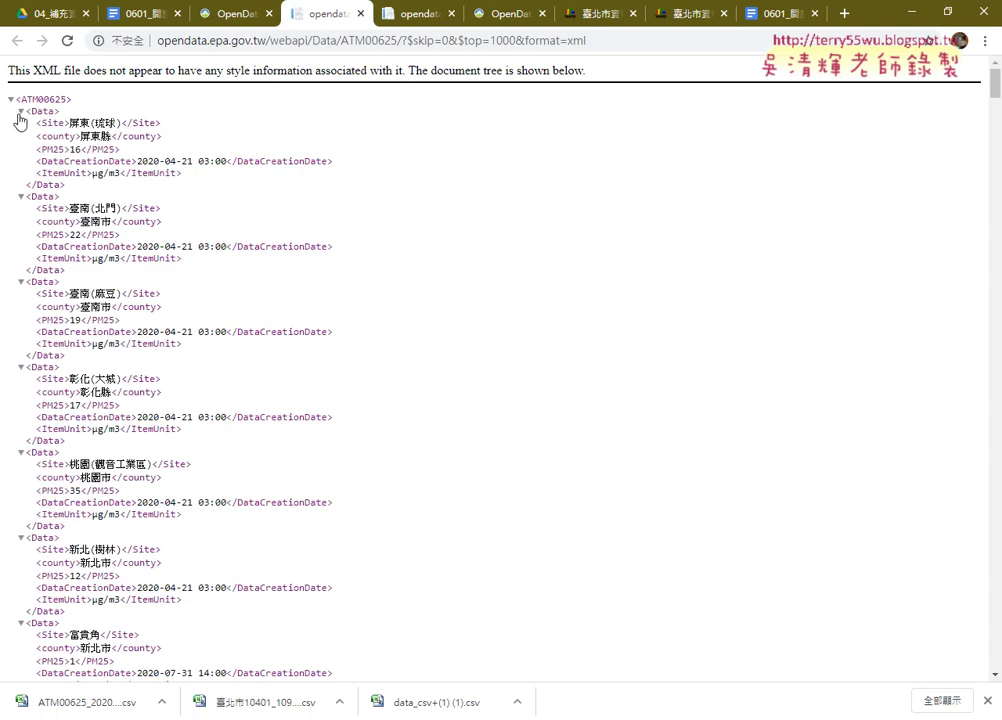
{"action": "left_click", "coordinate": [20, 114]}
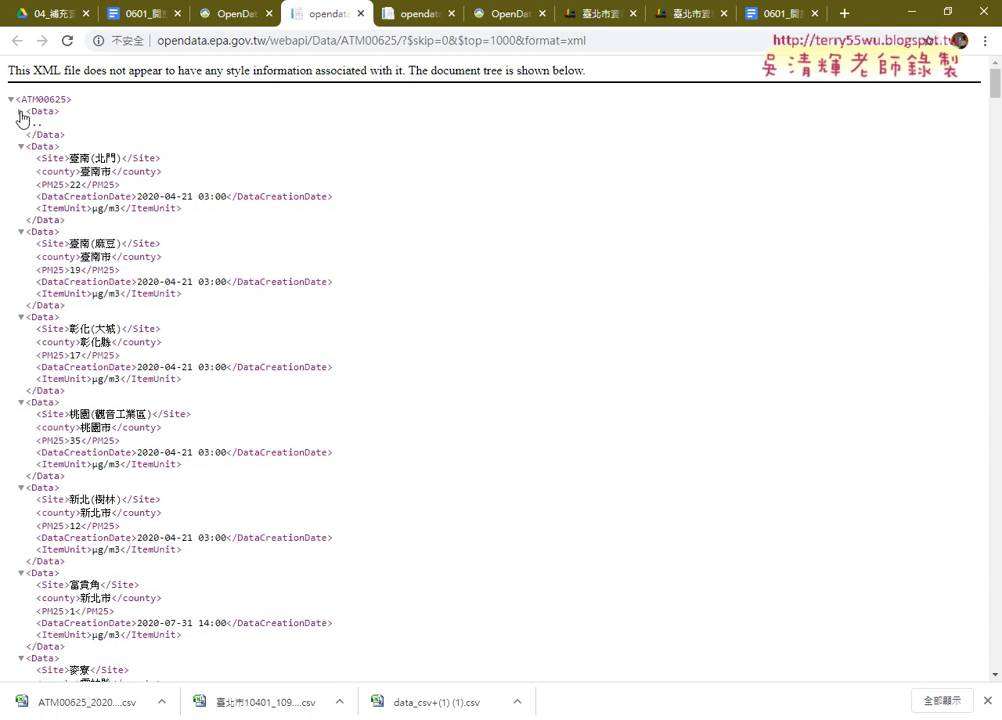
{"action": "left_click", "coordinate": [21, 114]}
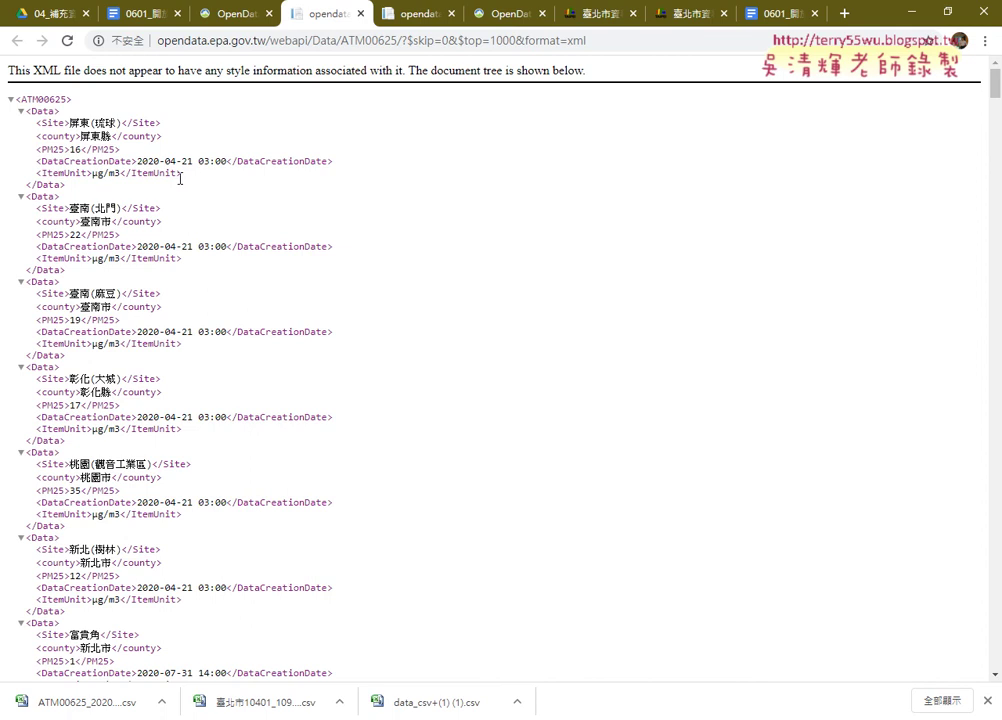
{"action": "triple_click", "coordinate": [3, 124]}
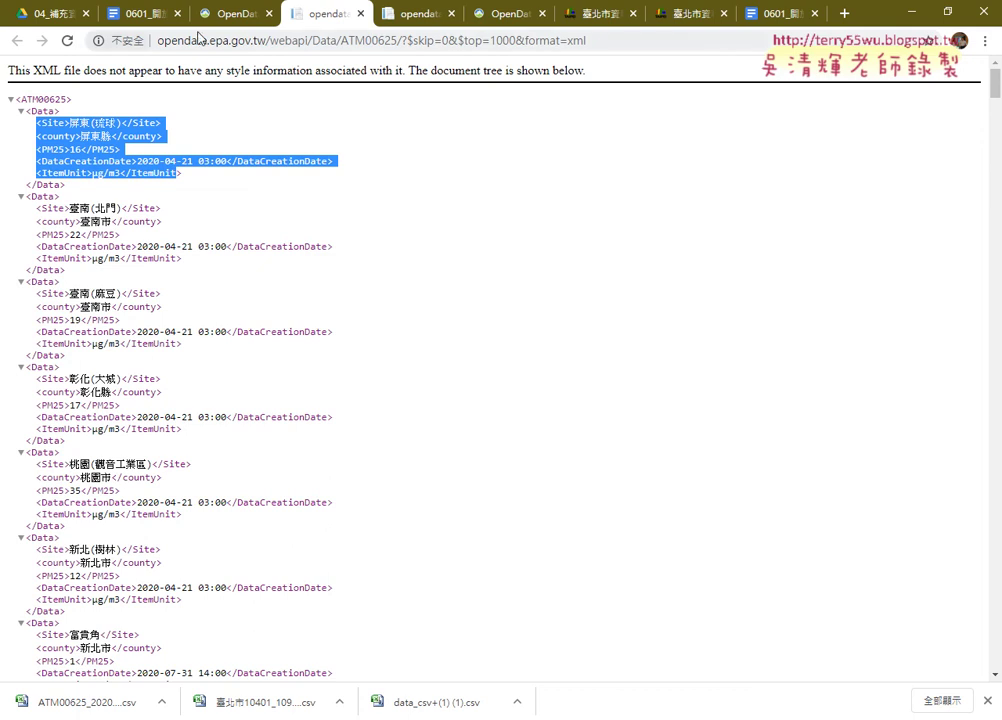
{"action": "left_click", "coordinate": [222, 14]}
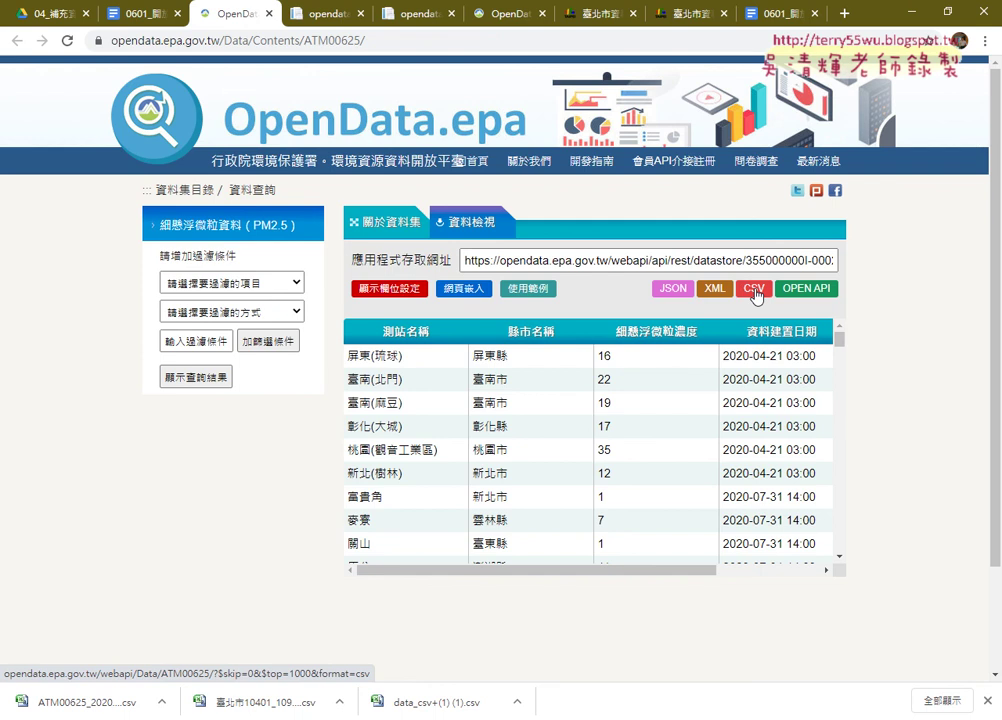
Step: Open the PM2.5 OPEN API JSON in a new tab, then close that tab
{"action": "left_click", "coordinate": [800, 290]}
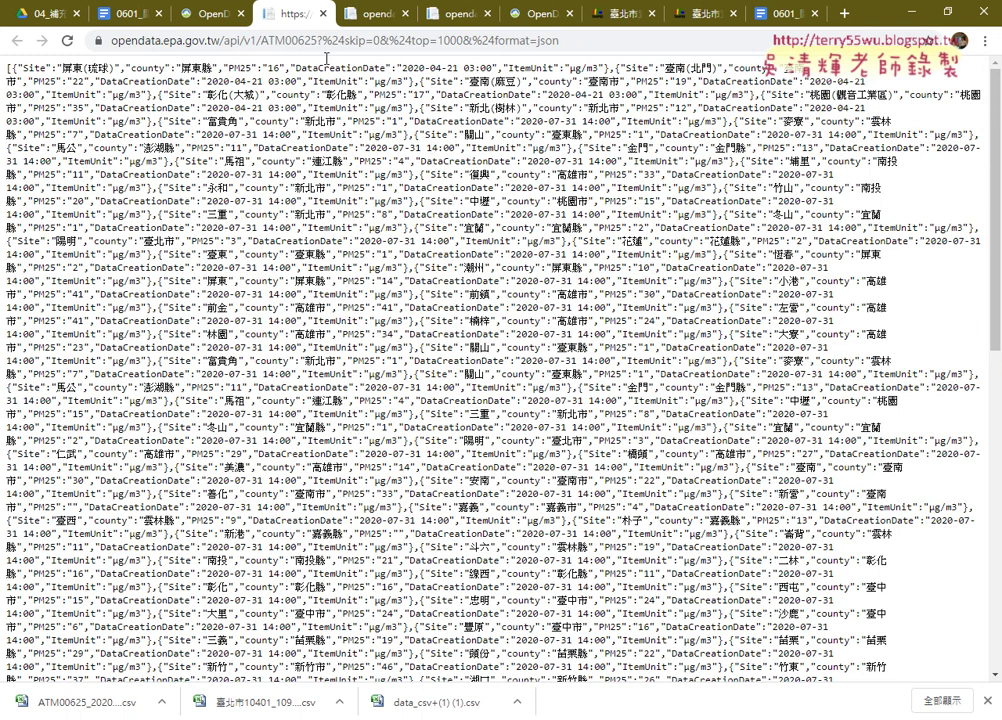
{"action": "left_click", "coordinate": [322, 13]}
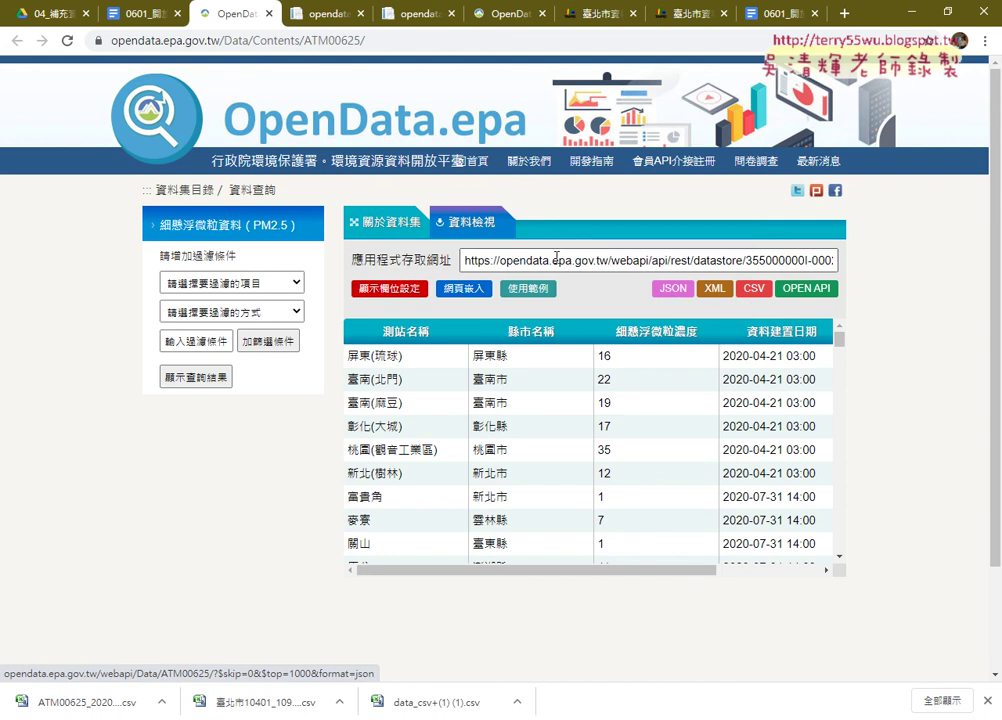
Step: Scroll the course notes down to the 1.CSV section, then return to the OpenData.epa dataset page
{"action": "left_click", "coordinate": [103, 13]}
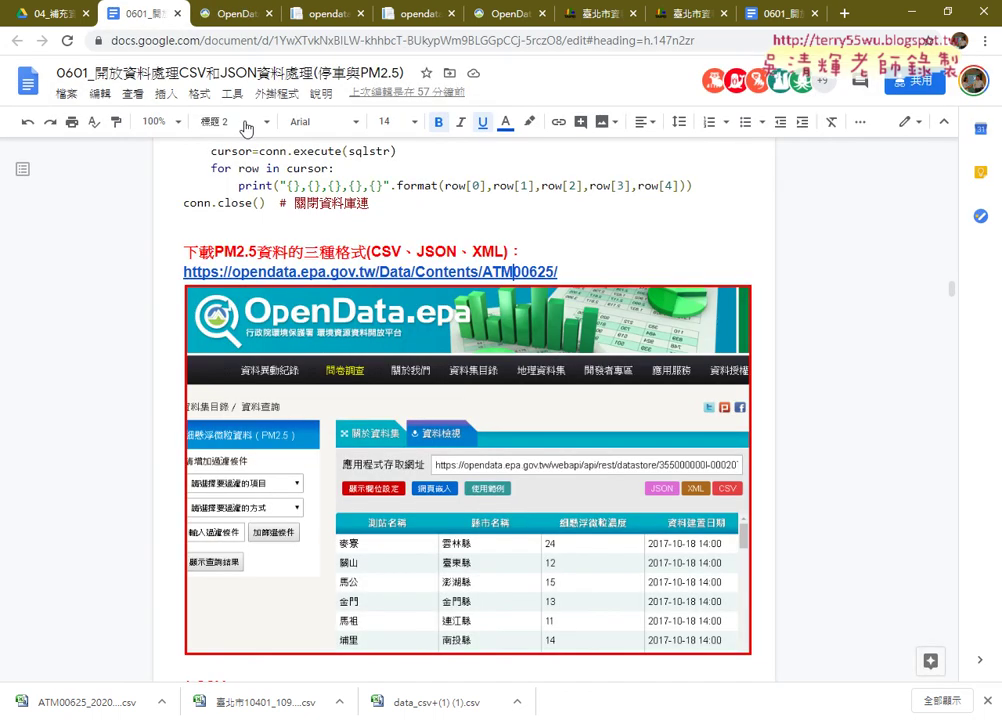
{"action": "scroll", "coordinate": [627, 386], "scroll_direction": "down", "scroll_amount": 3}
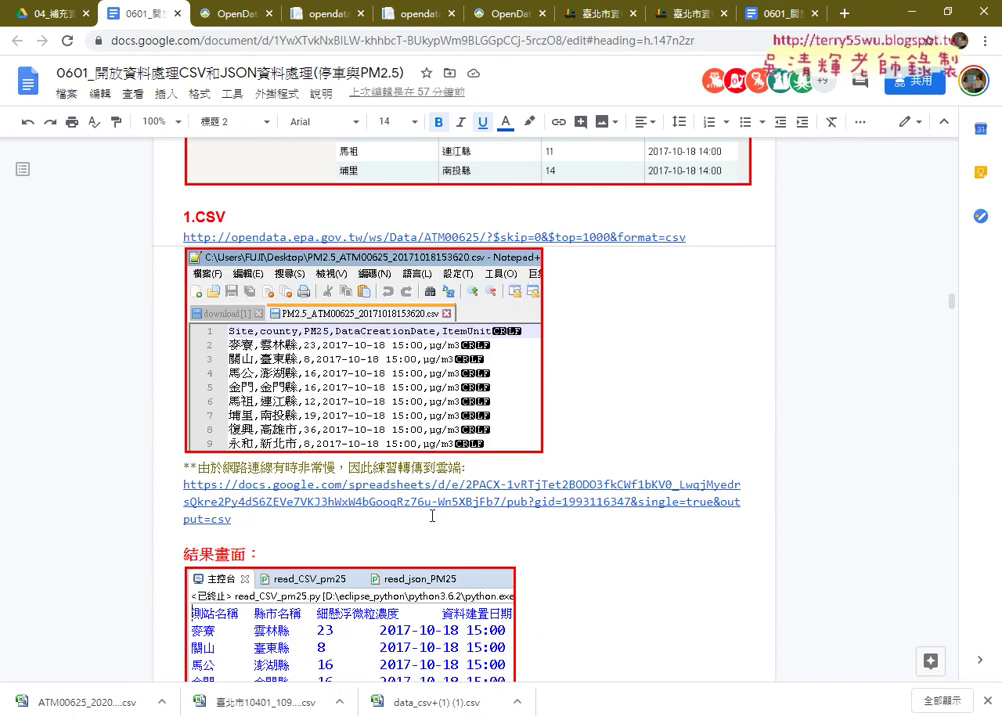
{"action": "left_click", "coordinate": [215, 13]}
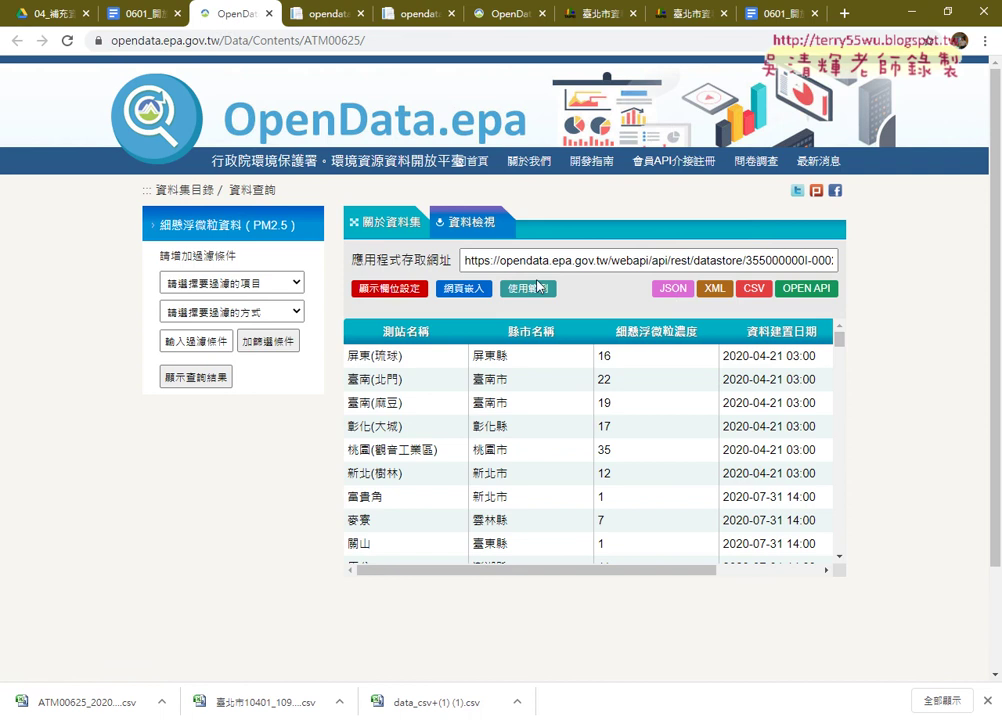
Step: Copy the JSON data link address, then dismiss the CSV link's context menu
{"action": "right_click", "coordinate": [674, 291]}
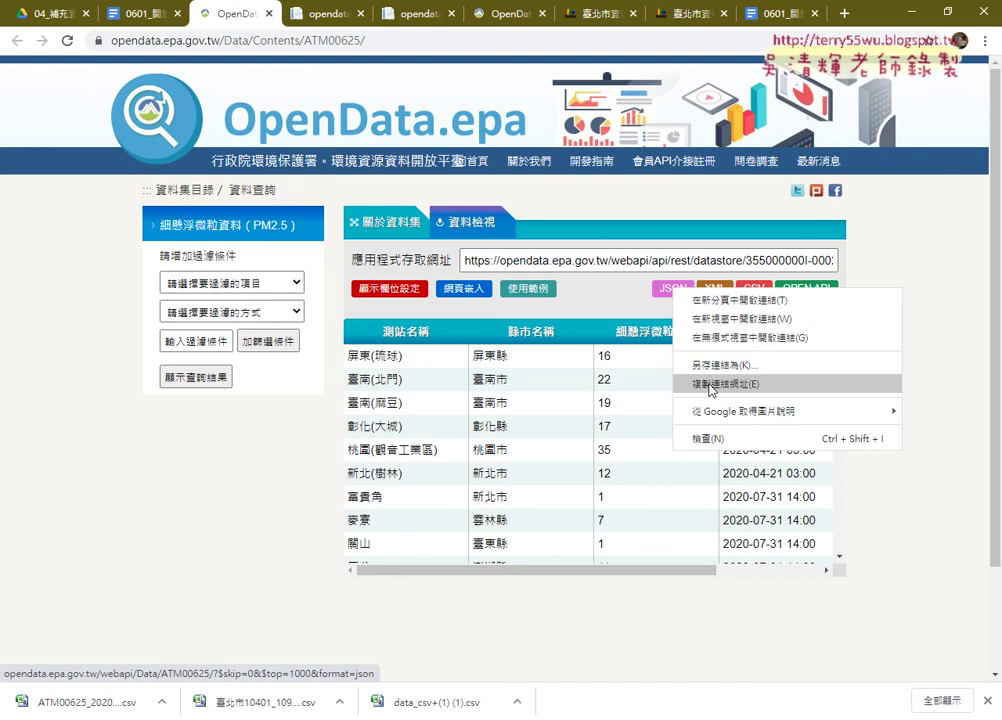
{"action": "left_click", "coordinate": [712, 384]}
{"action": "right_click", "coordinate": [757, 291]}
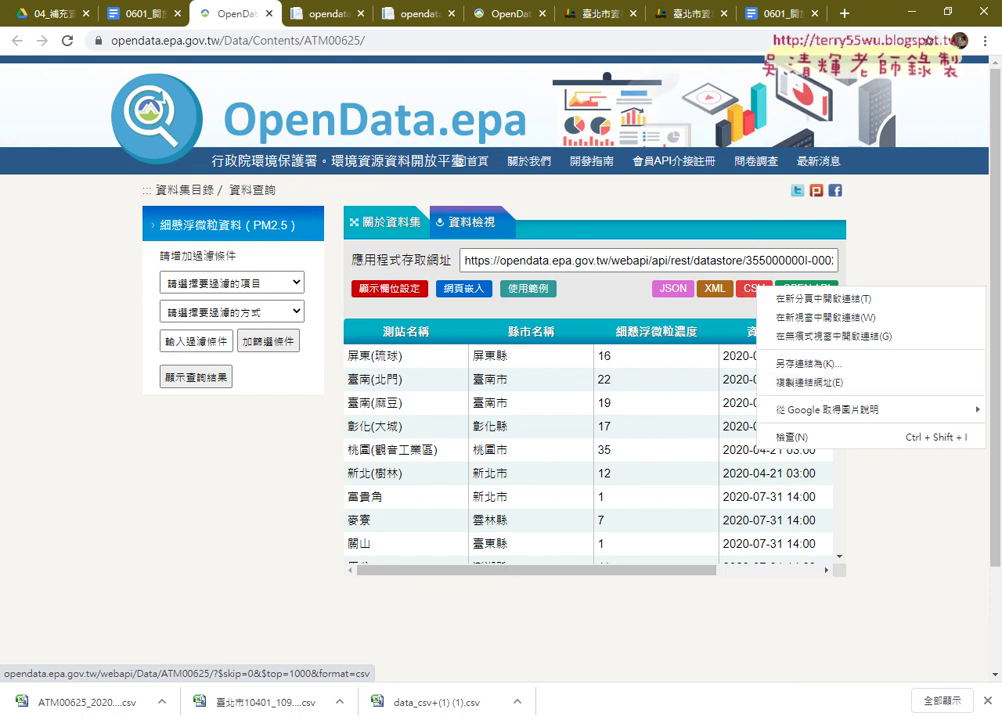
{"action": "key", "text": "Escape"}
Step: Open the downloaded ATM00625_20200731150557.csv from the Downloads folder in Notepad
{"action": "key", "text": "alt+Tab"}
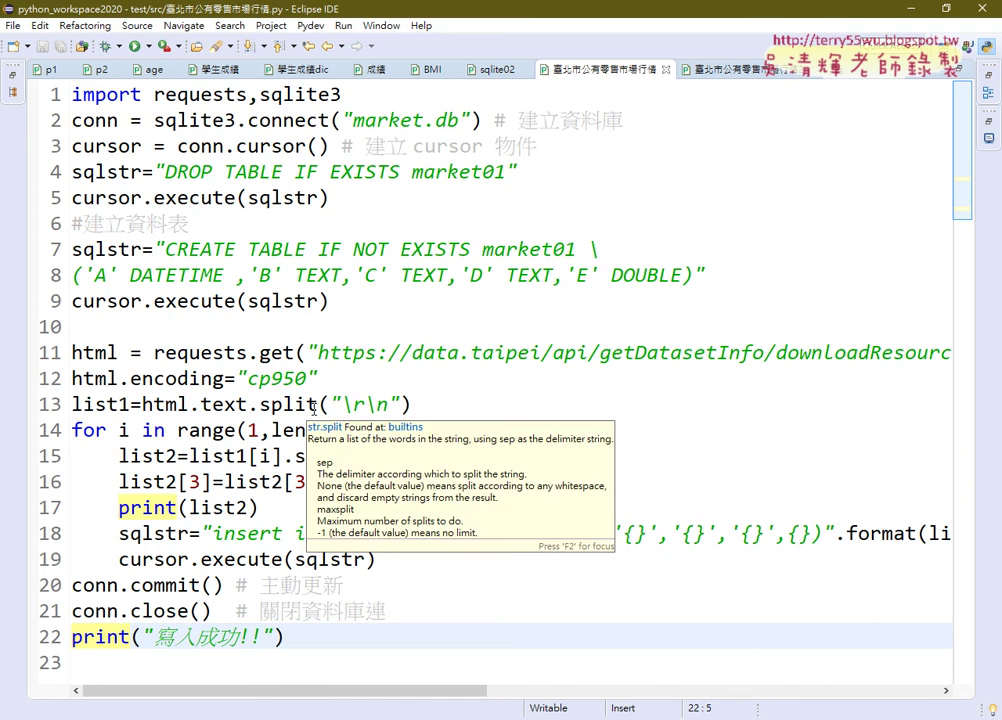
{"action": "left_click", "coordinate": [912, 8]}
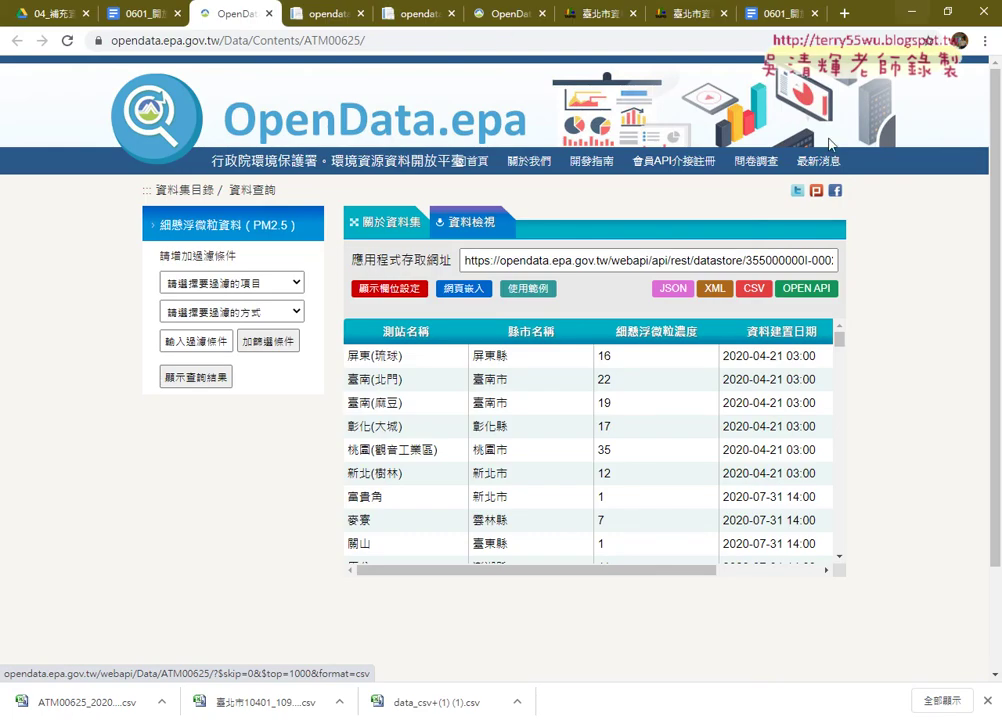
{"action": "left_click", "coordinate": [161, 701]}
{"action": "left_click", "coordinate": [186, 585]}
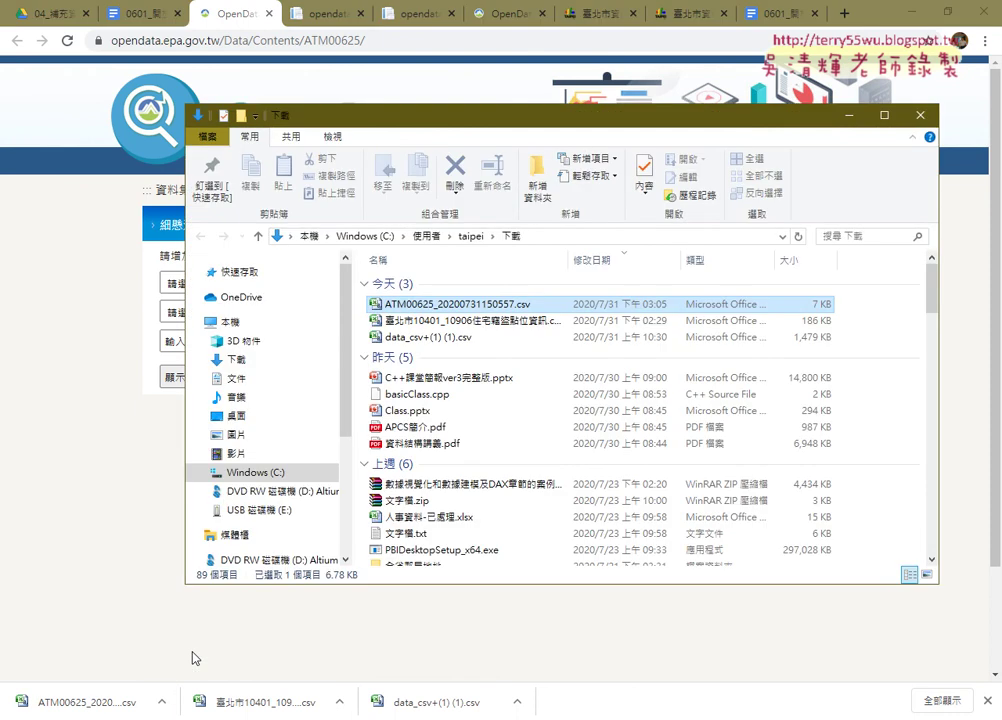
{"action": "right_click", "coordinate": [451, 311]}
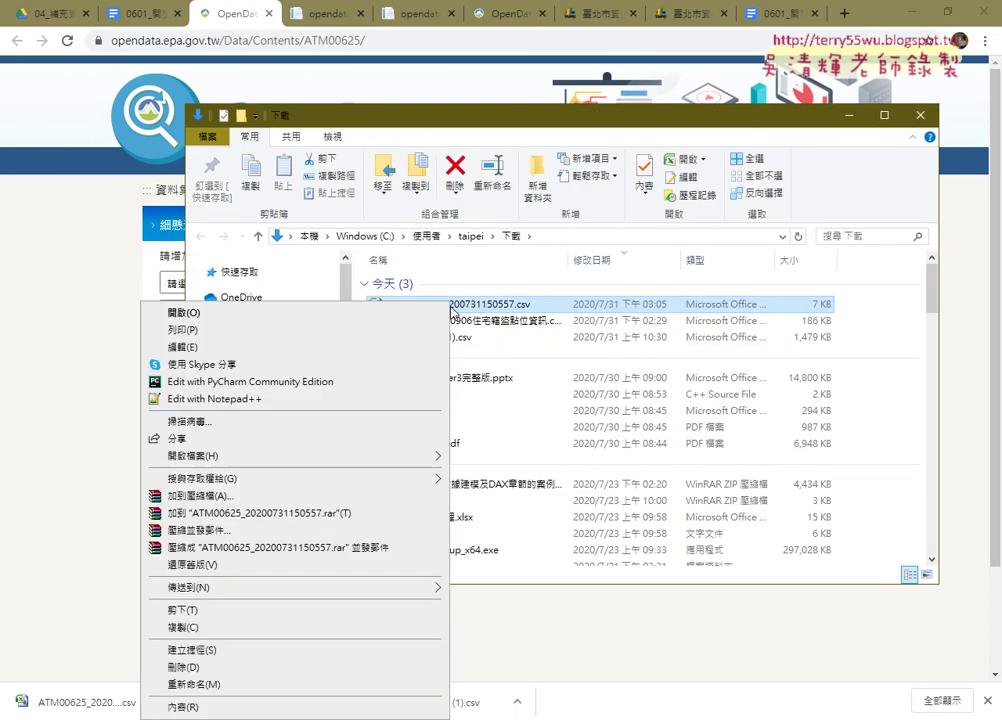
{"action": "left_click", "coordinate": [338, 350]}
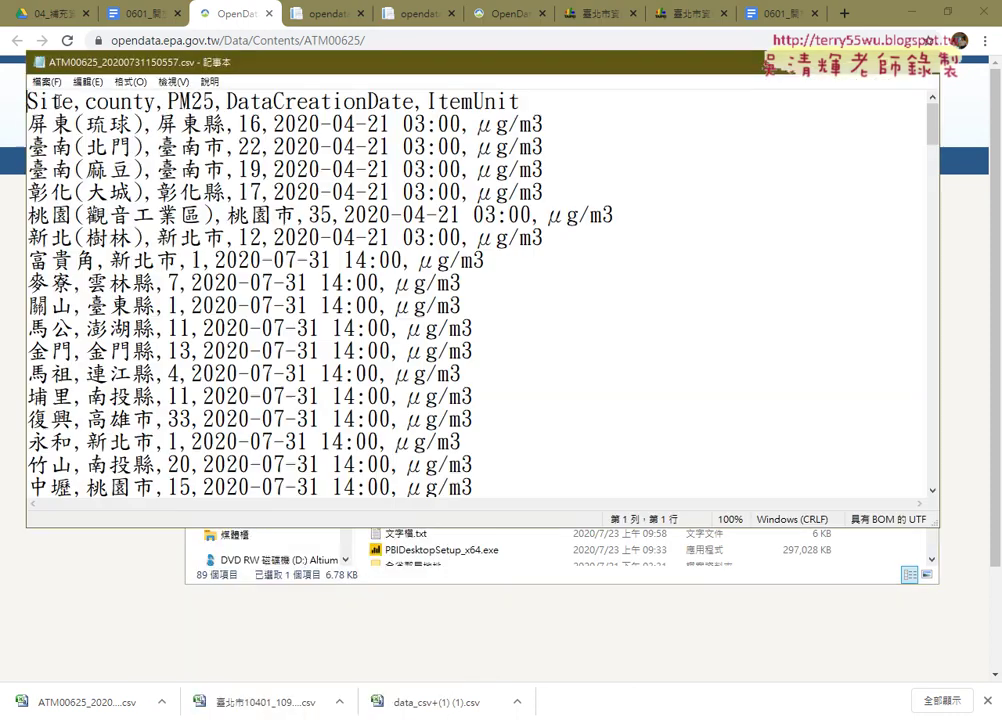
Step: Open Notepad's Save As dialog for the ATM00625 CSV
{"action": "left_click", "coordinate": [46, 81]}
{"action": "left_click", "coordinate": [99, 172]}
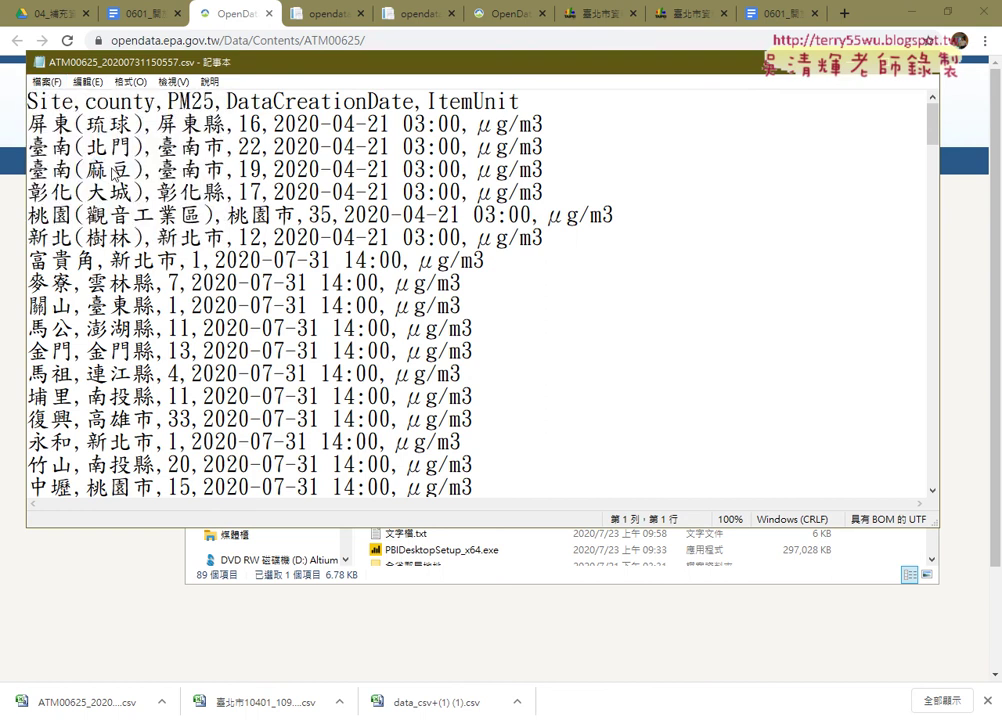